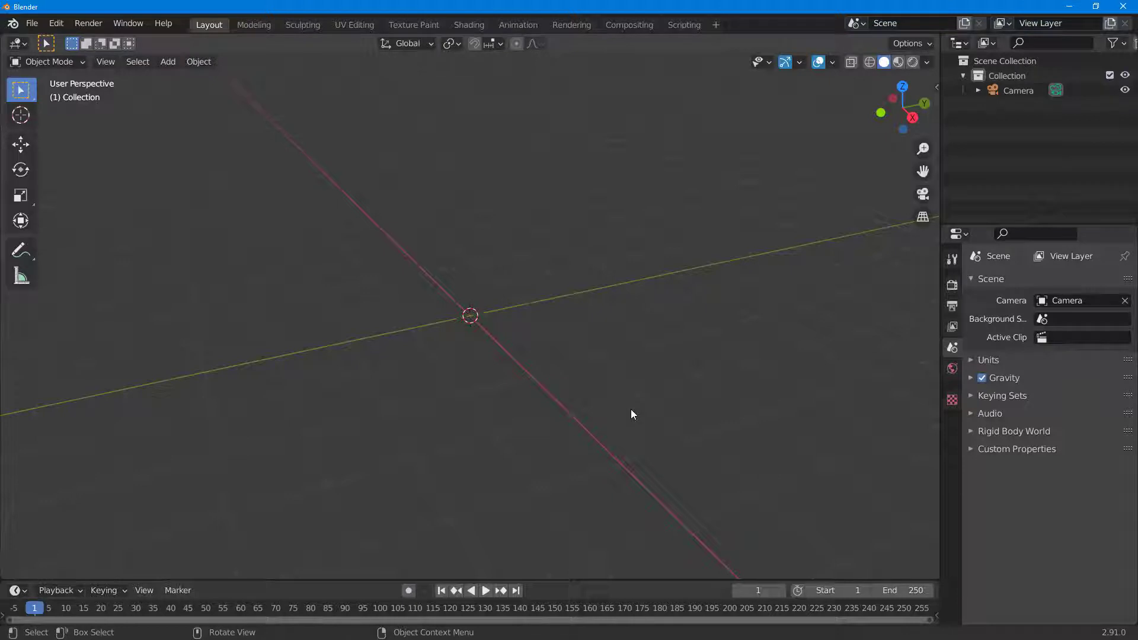
Add a low-poly torus at the origin, 1.4 m major and 0.25 m minor radius.
{"action": "key", "text": "shift+a"}
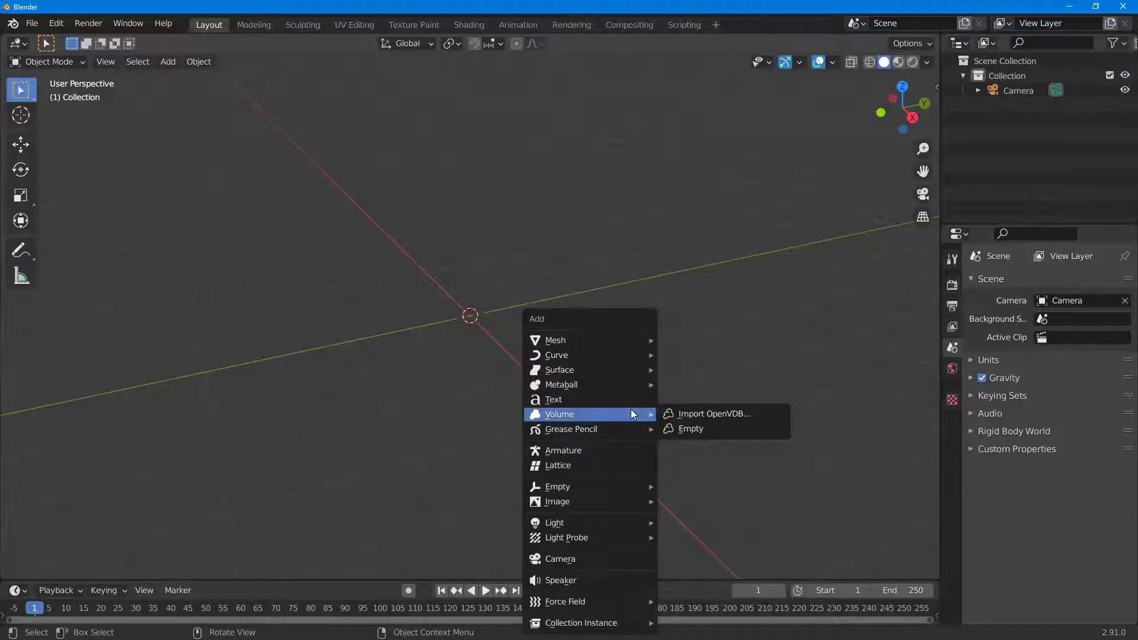
{"action": "mouse_move", "coordinate": [605, 341]}
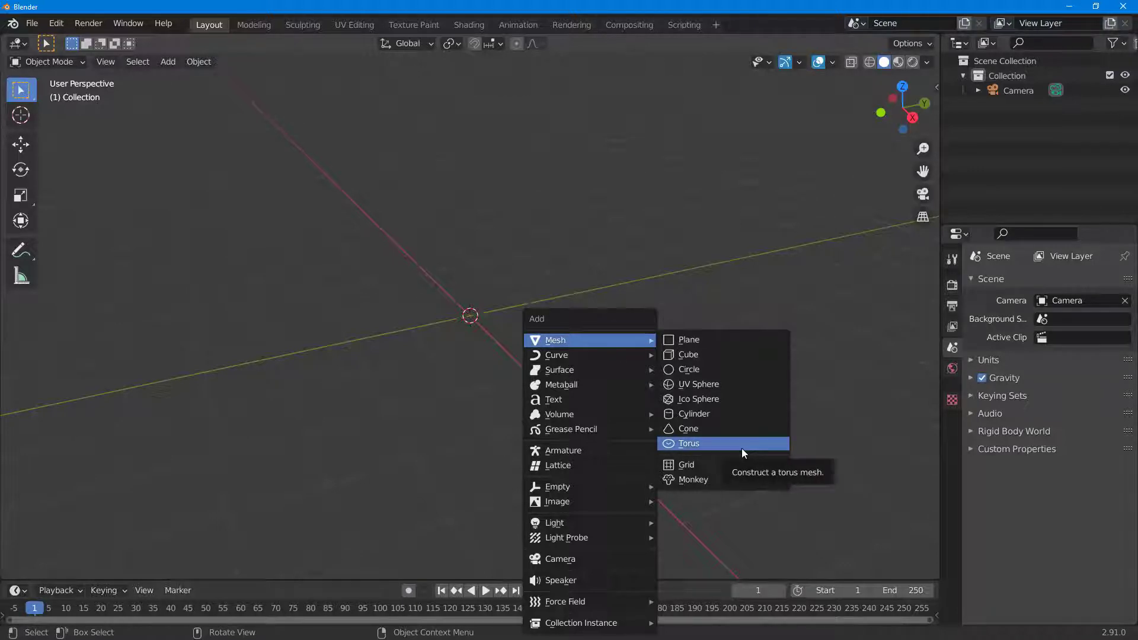
{"action": "left_click", "coordinate": [719, 449]}
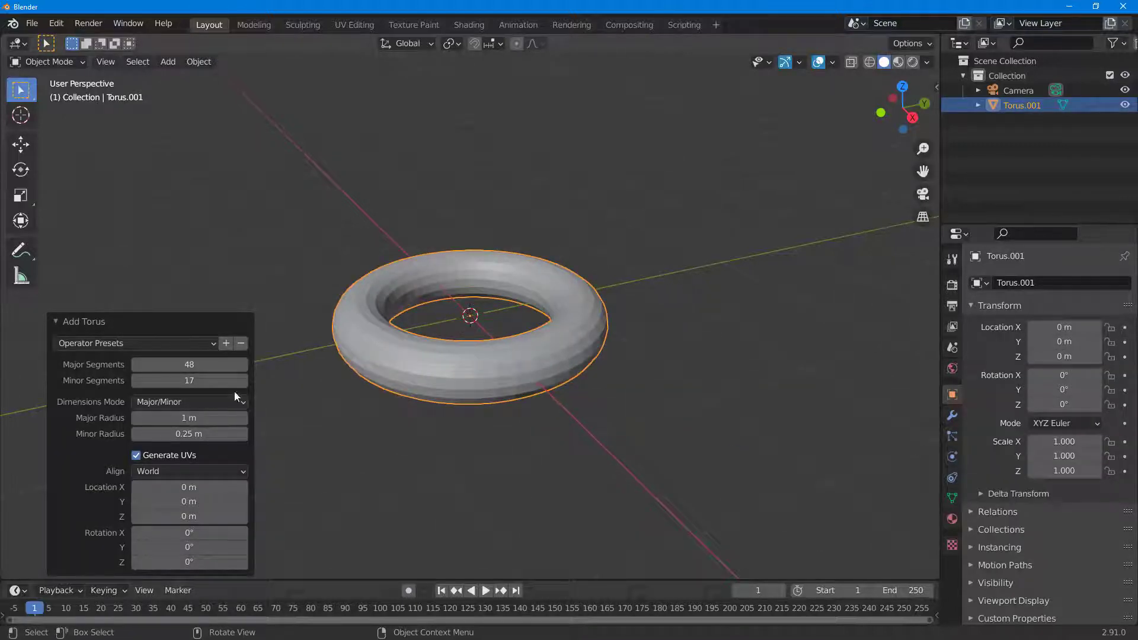
{"action": "left_click_drag", "start_coordinate": [178, 365], "coordinate": [207, 418]}
{"action": "left_click", "coordinate": [778, 370]}
Orbit to a top-angled view of the torus and reselect it.
{"action": "middle_click_drag", "start_coordinate": [723, 316], "coordinate": [831, 333]}
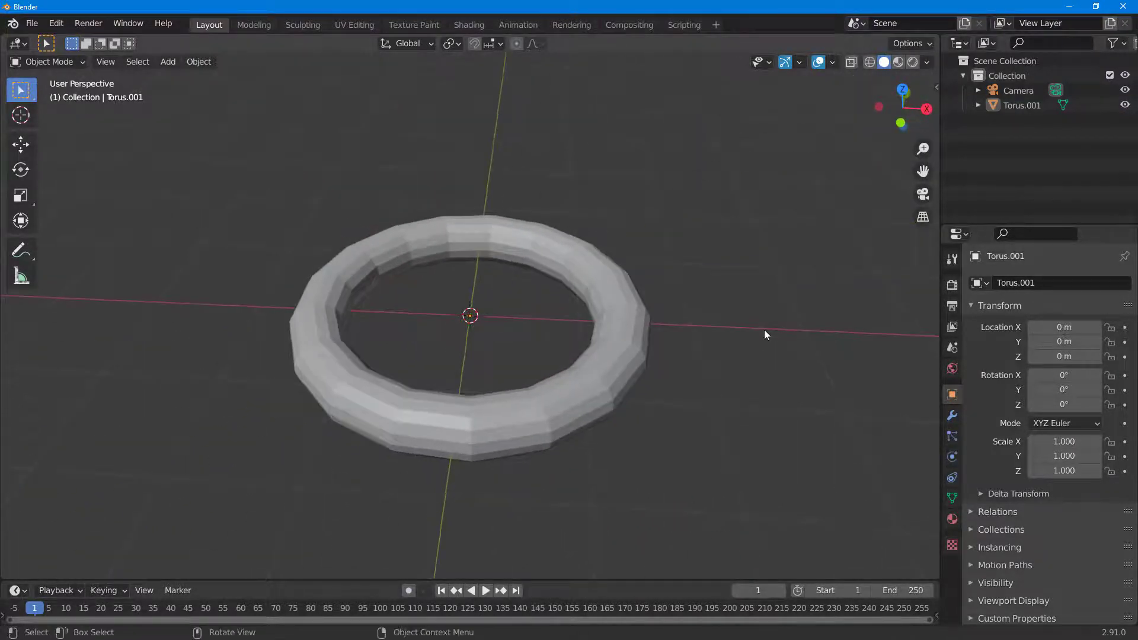
{"action": "scroll", "coordinate": [758, 330], "scroll_direction": "down", "scroll_amount": 5}
{"action": "scroll", "coordinate": [740, 339], "scroll_direction": "up", "scroll_amount": 5}
{"action": "middle_click_drag", "start_coordinate": [741, 338], "coordinate": [831, 346]}
{"action": "left_click", "coordinate": [572, 349]}
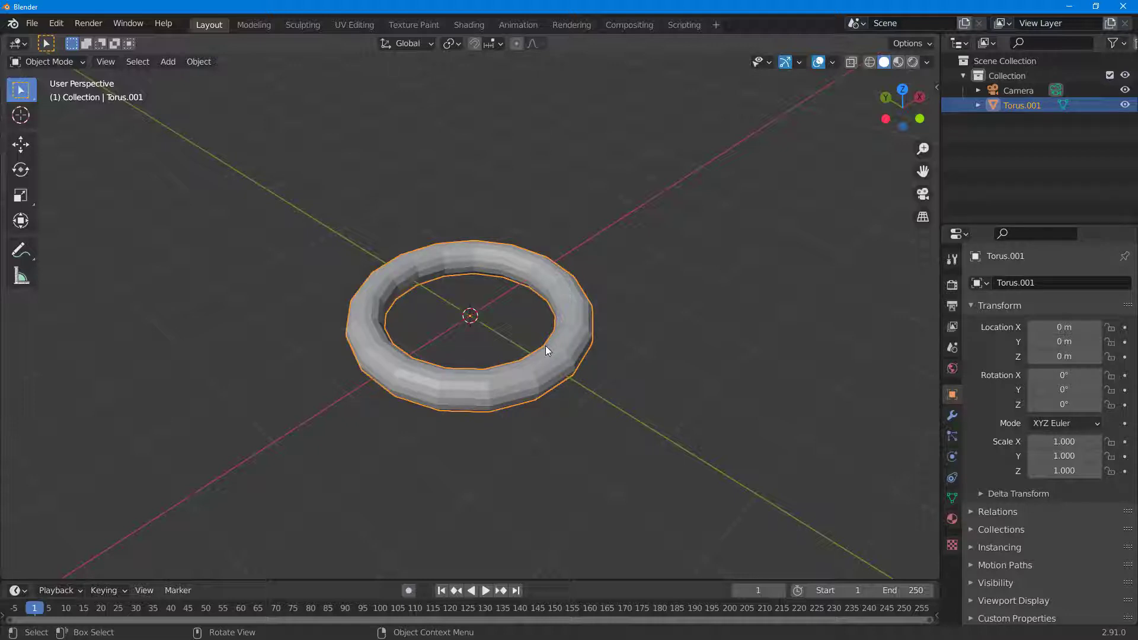
Move the torus into a new collection named 'Doughnut'.
{"action": "key", "text": "m"}
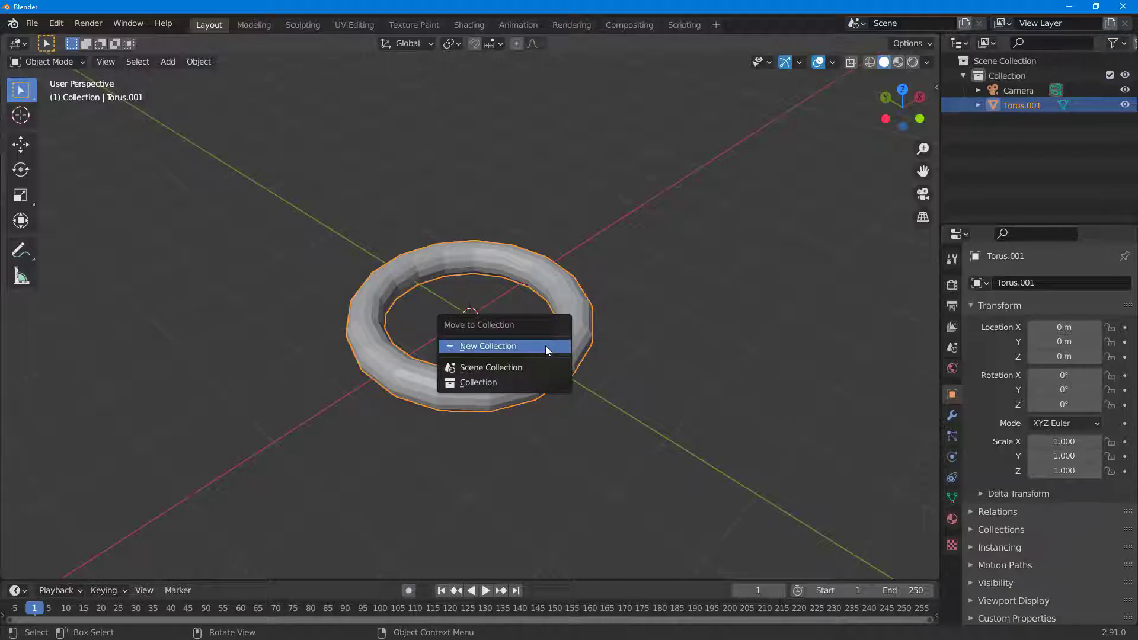
{"action": "left_click", "coordinate": [514, 347]}
{"action": "key", "text": "Left"}
{"action": "key", "text": "Left"}
{"action": "key", "text": "Left"}
{"action": "key", "text": "Left"}
{"action": "key", "text": "Left"}
{"action": "key", "text": "Left"}
{"action": "key", "text": "Left"}
{"action": "key", "text": "Left"}
{"action": "key", "text": "Left"}
{"action": "key", "text": "Left"}
{"action": "key", "text": "Left"}
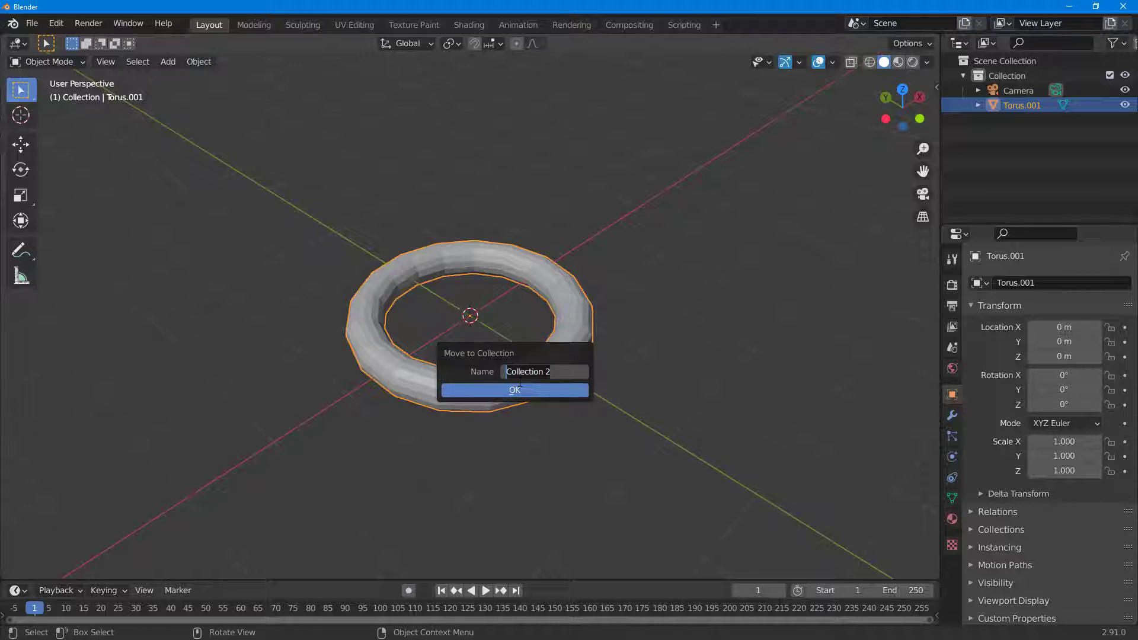
{"action": "type", "text": "Doughnut"}
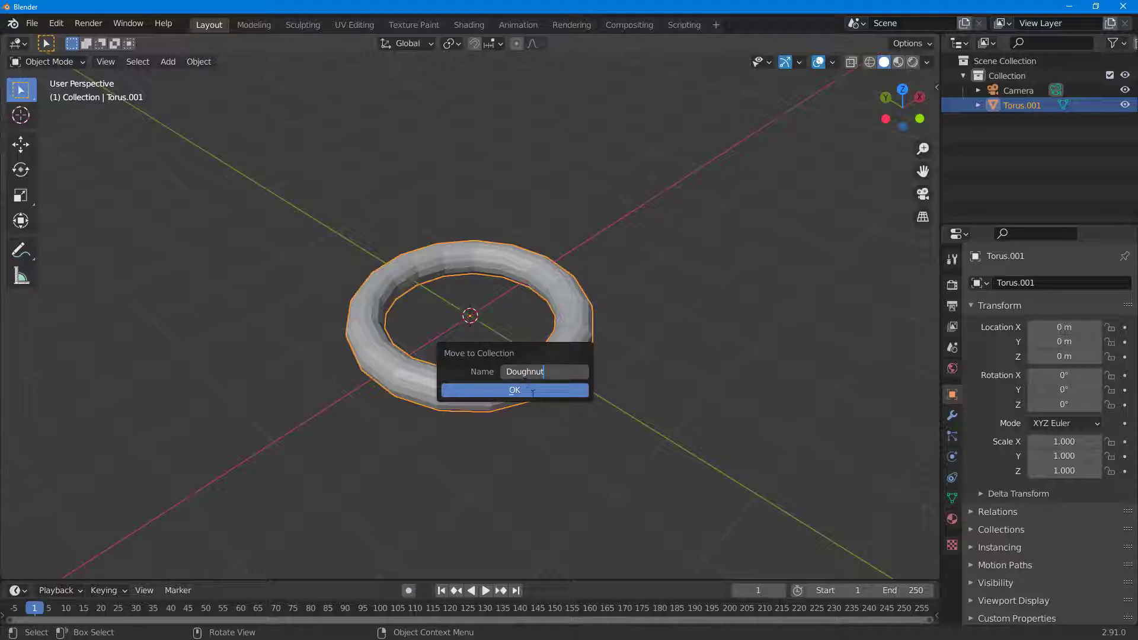
{"action": "left_click", "coordinate": [531, 390]}
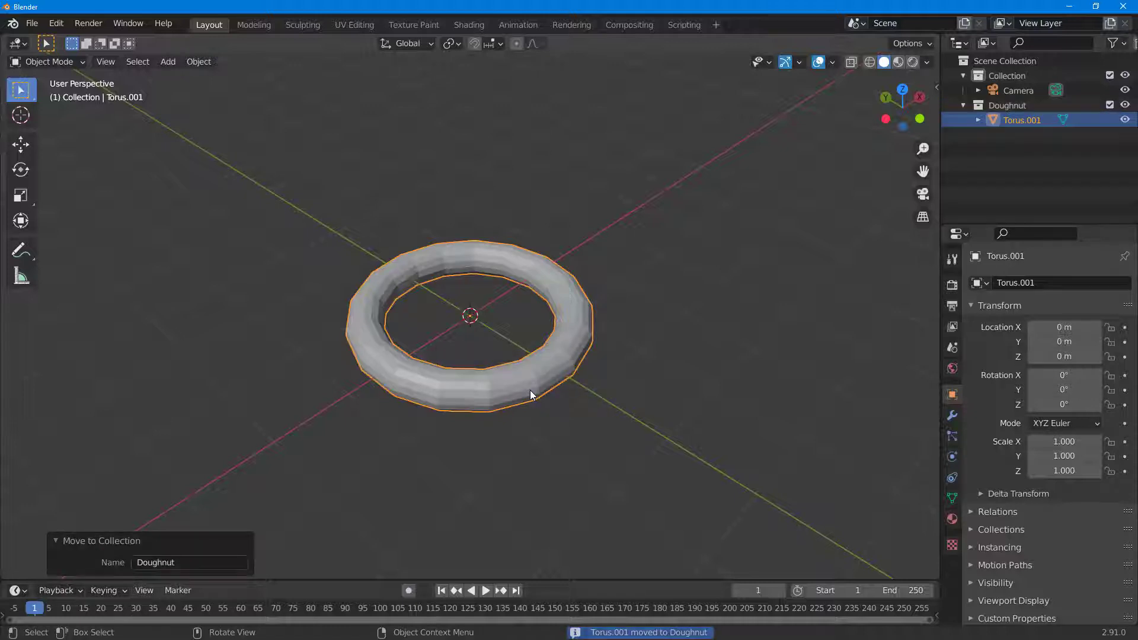
Hide the Doughnut collection from the viewport in the Outliner.
{"action": "left_click", "coordinate": [1025, 109]}
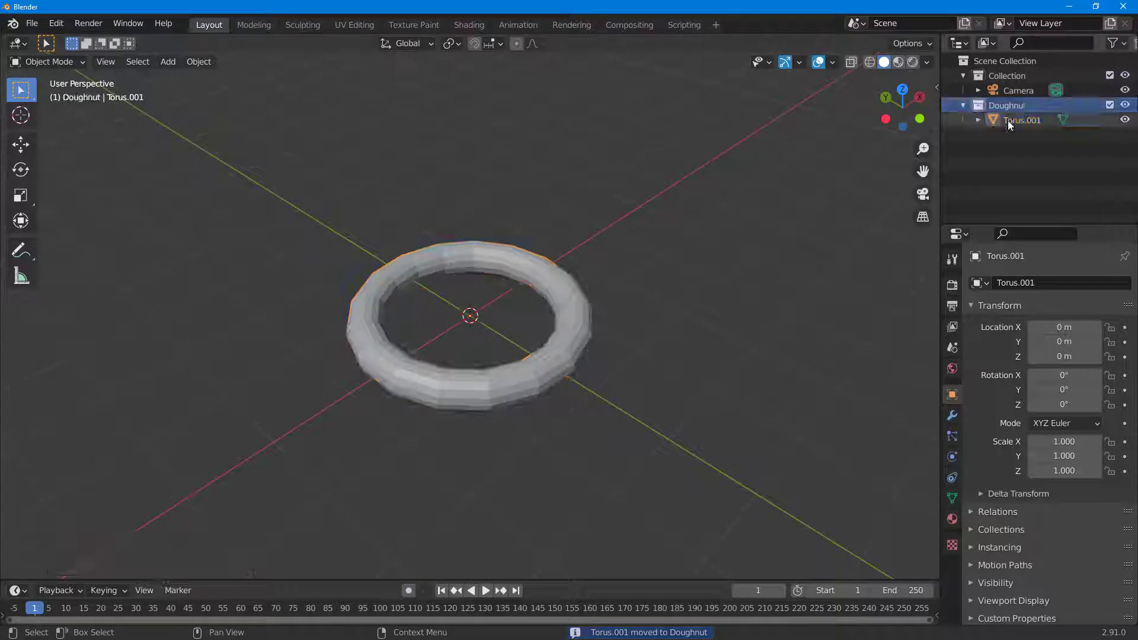
{"action": "left_click", "coordinate": [1006, 121]}
{"action": "left_click", "coordinate": [726, 227]}
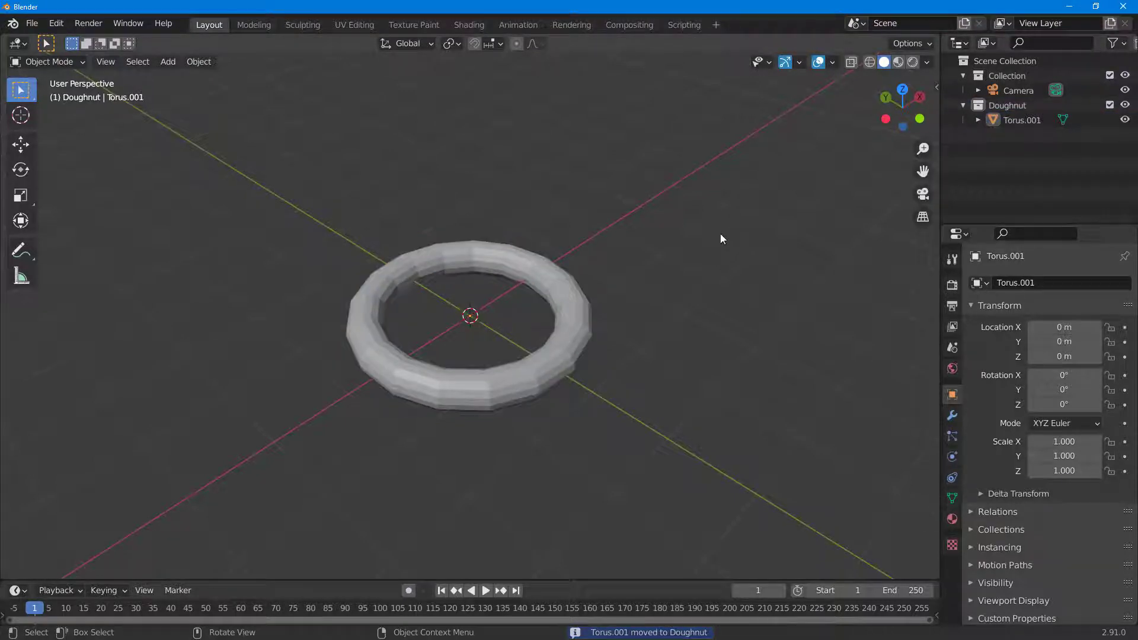
{"action": "left_click", "coordinate": [562, 308]}
{"action": "left_click", "coordinate": [1124, 106]}
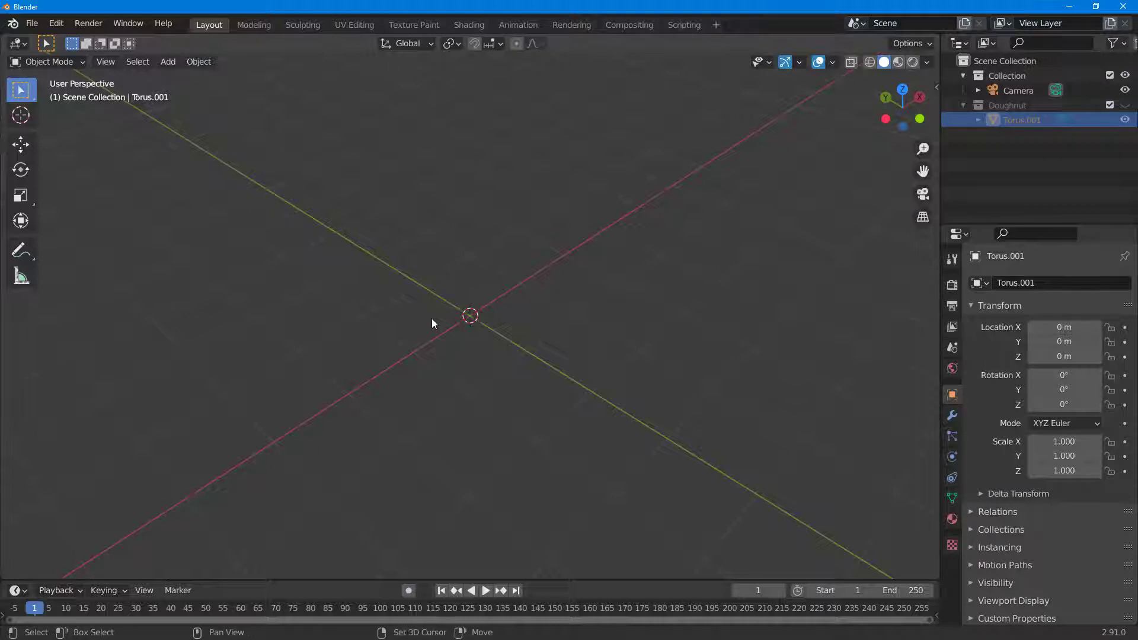
Add a UV sphere at the origin and give it a new 1000-particle emitter system.
{"action": "key", "text": "shift+a"}
{"action": "mouse_move", "coordinate": [432, 323]}
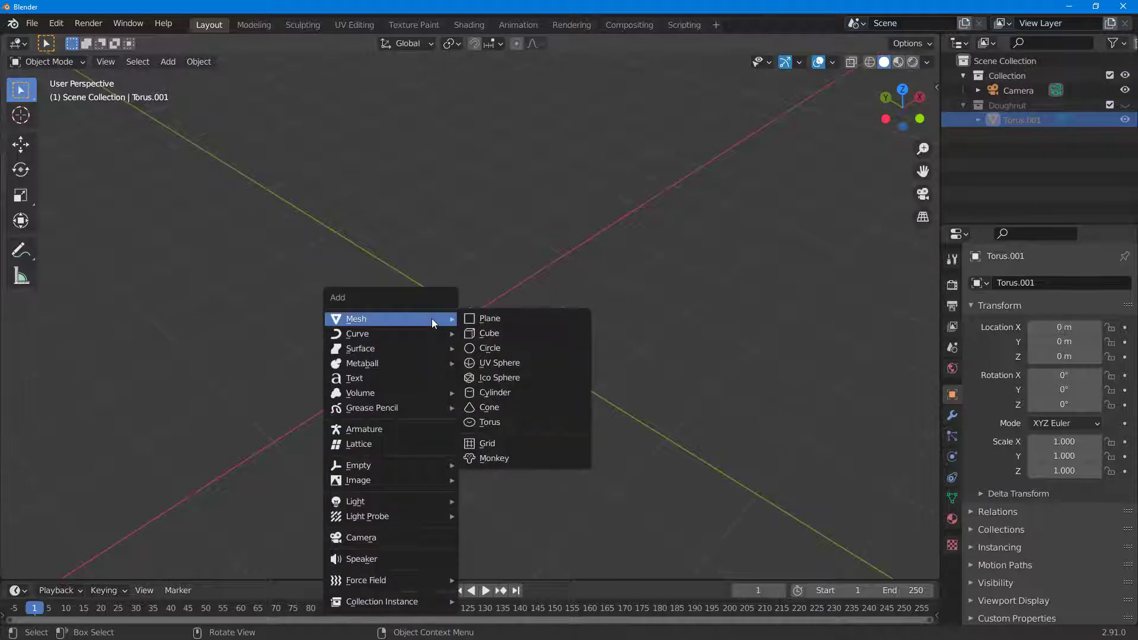
{"action": "left_click", "coordinate": [505, 363]}
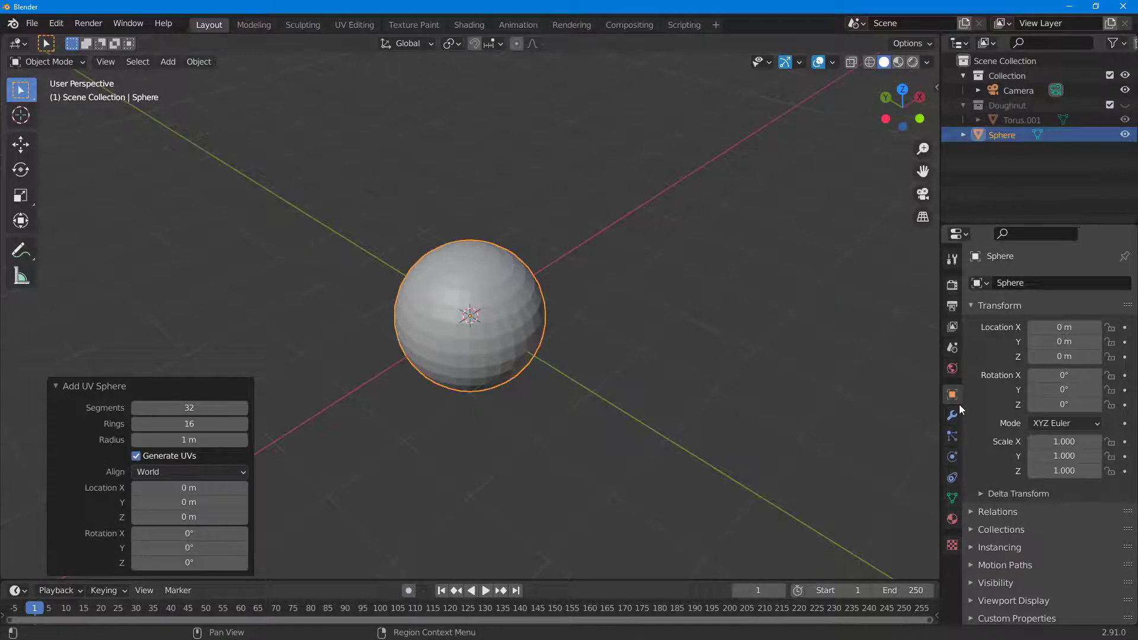
{"action": "left_click", "coordinate": [953, 437]}
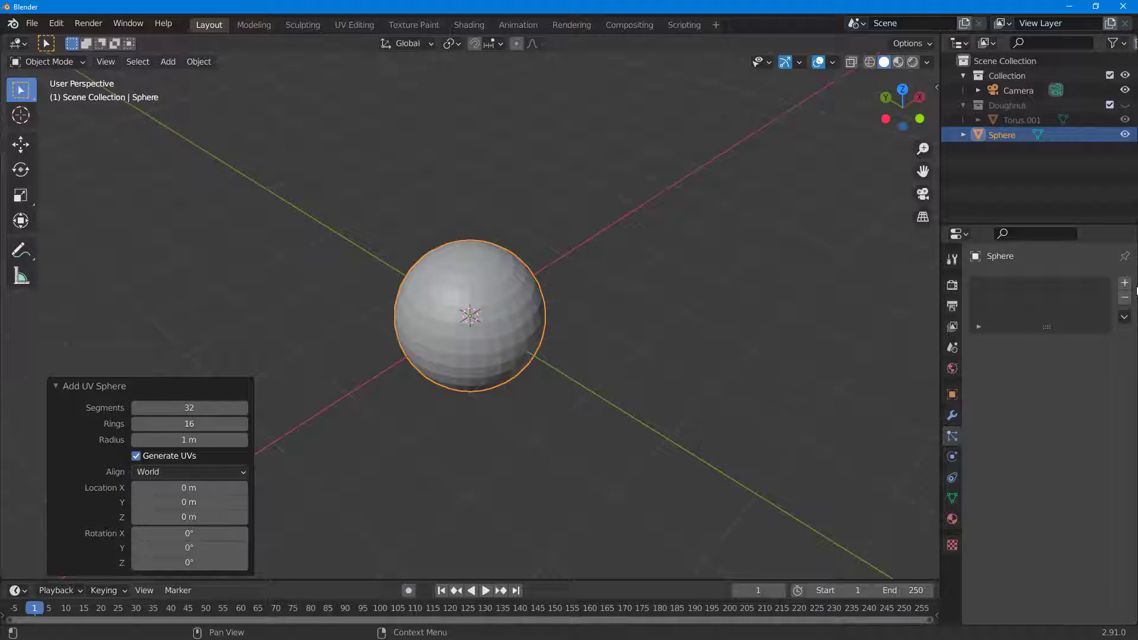
{"action": "left_click", "coordinate": [1126, 283]}
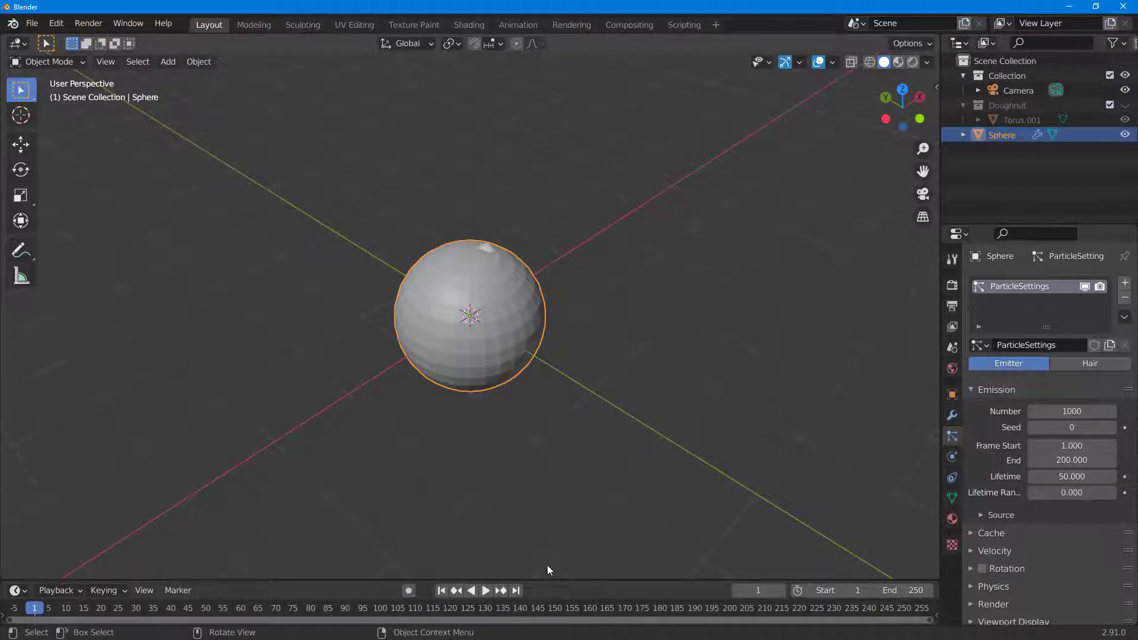
Preview the particles, then raise the sphere to about 3.57 m above the origin.
{"action": "left_click", "coordinate": [486, 591]}
{"action": "key", "text": "space"}
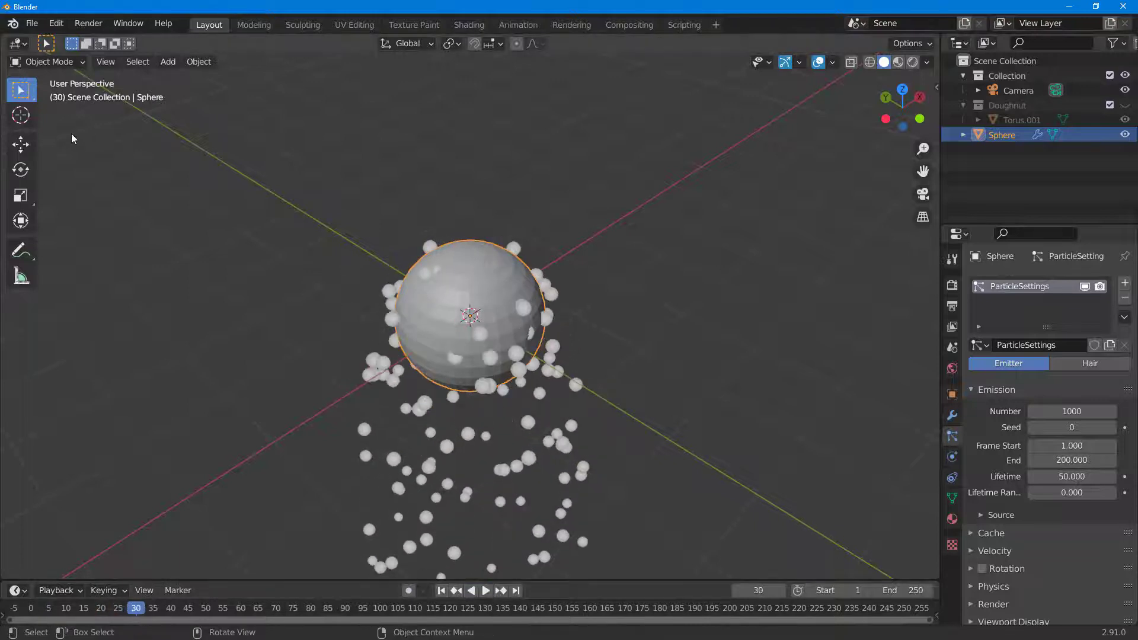
{"action": "left_click", "coordinate": [15, 148]}
{"action": "middle_click_drag", "start_coordinate": [577, 266], "coordinate": [545, 300]}
{"action": "left_click_drag", "start_coordinate": [467, 228], "coordinate": [502, 542]}
Replay the animation from the first frame and stop it at frame 120.
{"action": "key", "text": "space"}
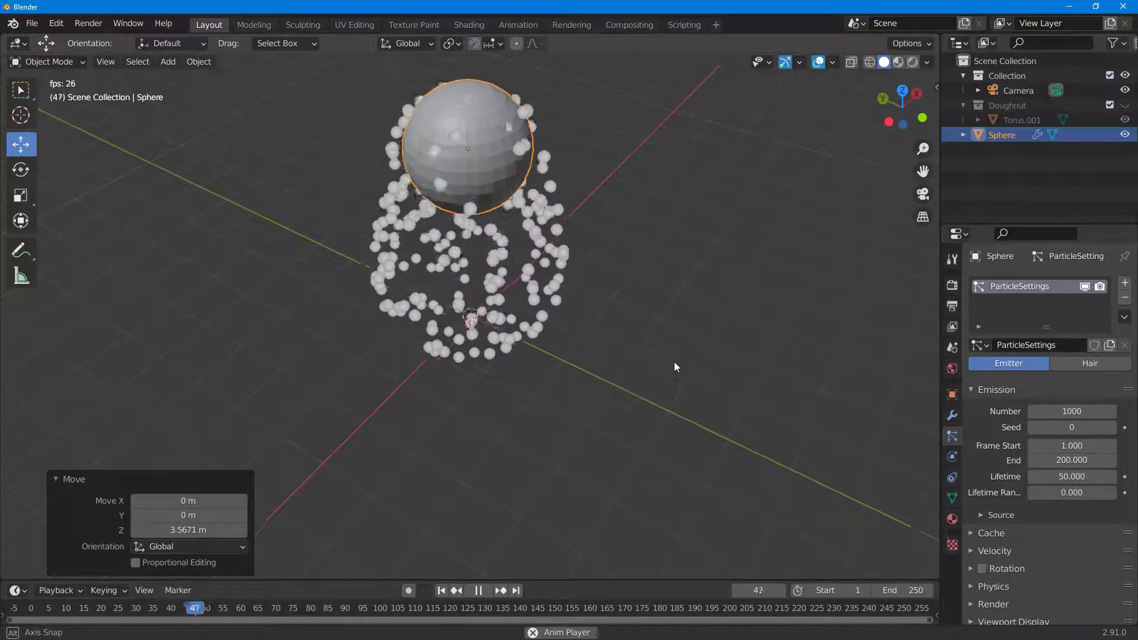
{"action": "middle_click_drag", "start_coordinate": [675, 298], "coordinate": [576, 507]}
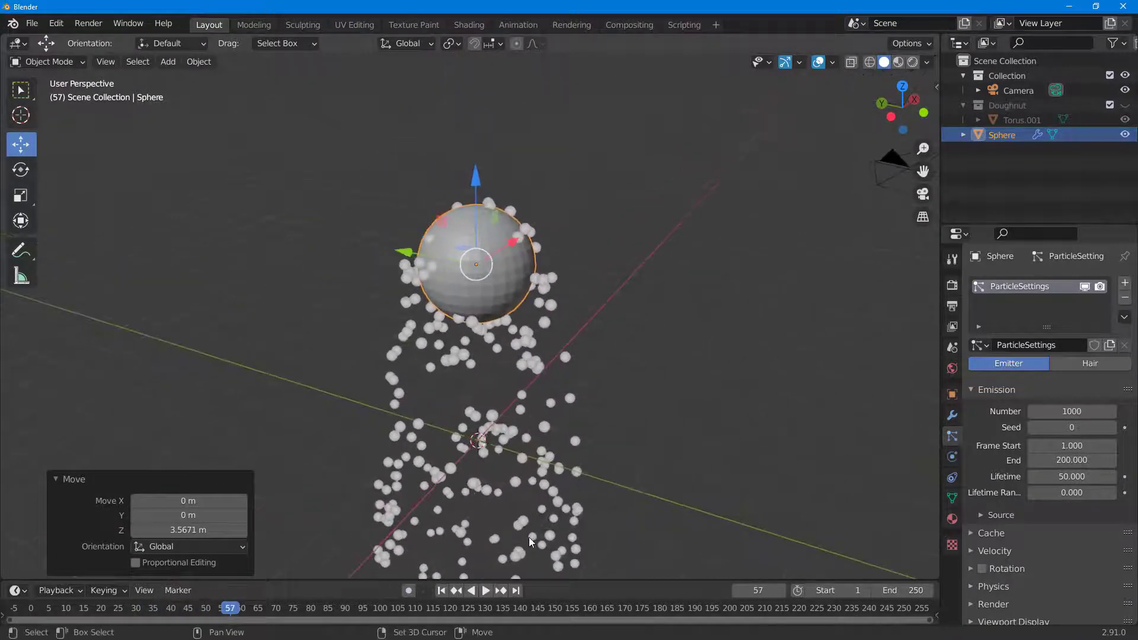
{"action": "key", "text": "shift+Left"}
{"action": "key", "text": "space"}
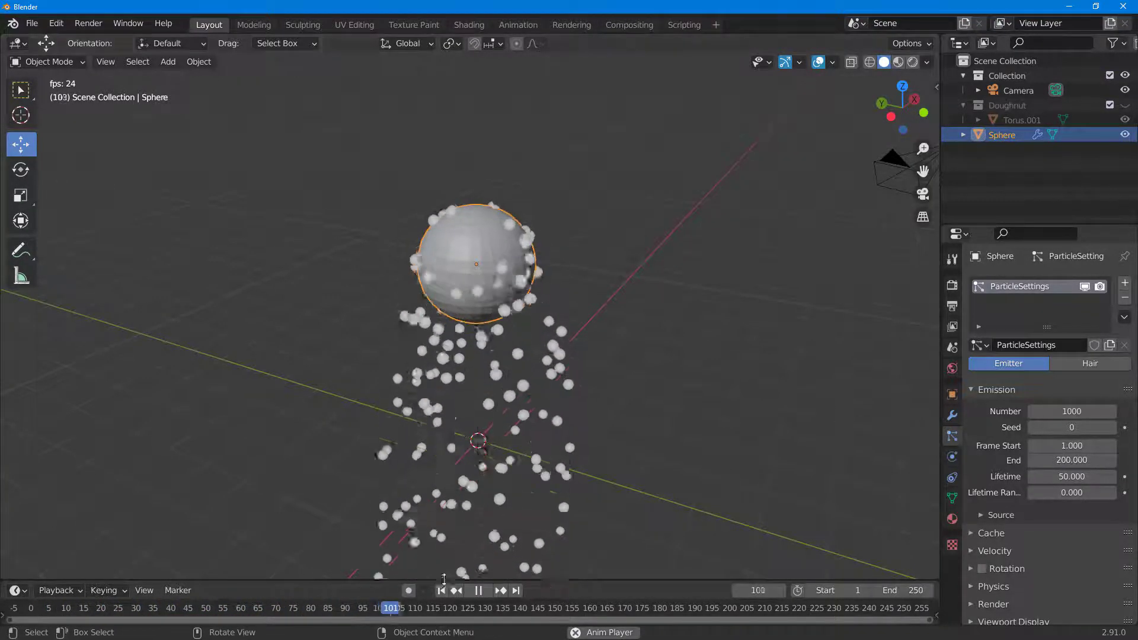
{"action": "key", "text": "space"}
{"action": "scroll", "coordinate": [529, 303], "scroll_direction": "up", "scroll_amount": 8}
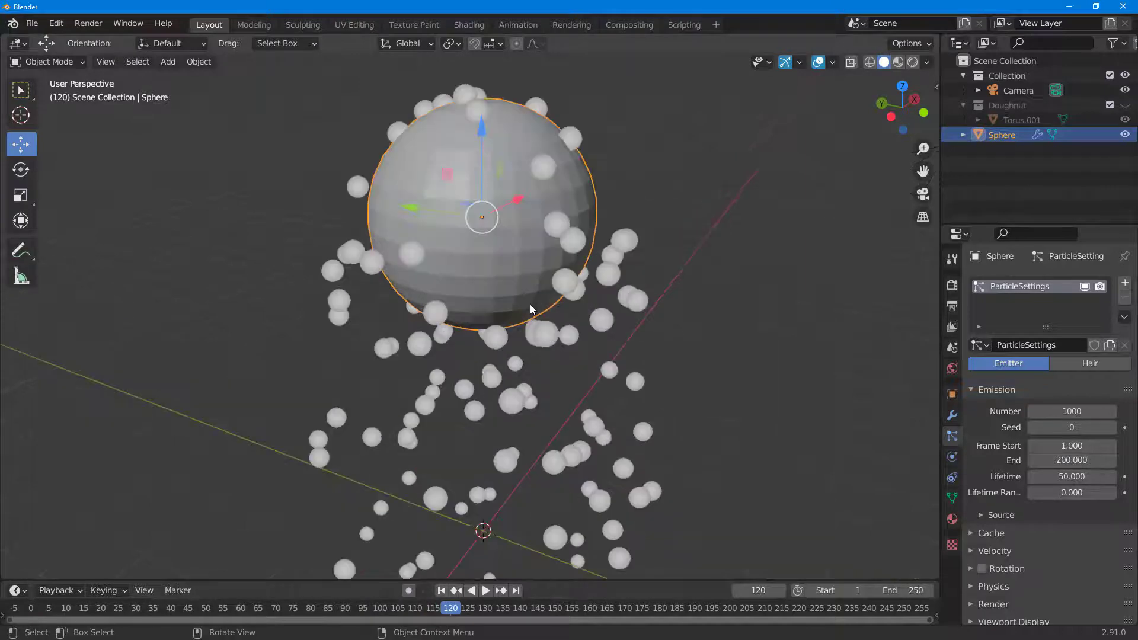
{"action": "scroll", "coordinate": [561, 371], "scroll_direction": "down", "scroll_amount": 8}
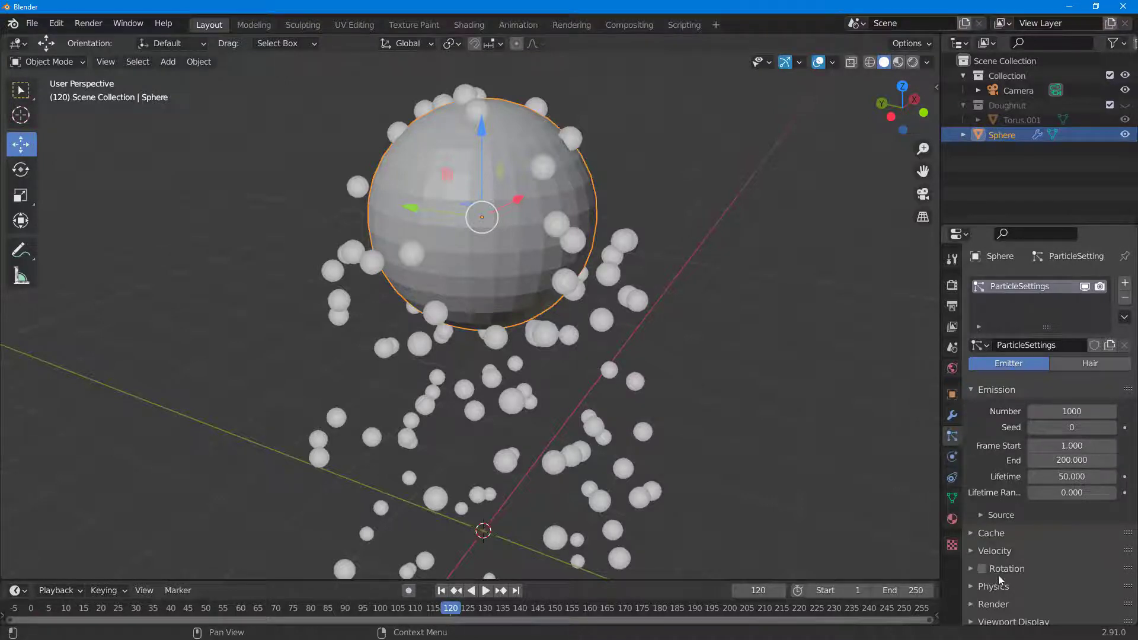
Set particle Render As to Collection with Doughnut as the instance collection.
{"action": "scroll", "coordinate": [1000, 579], "scroll_direction": "down", "scroll_amount": 5}
{"action": "left_click", "coordinate": [972, 494]}
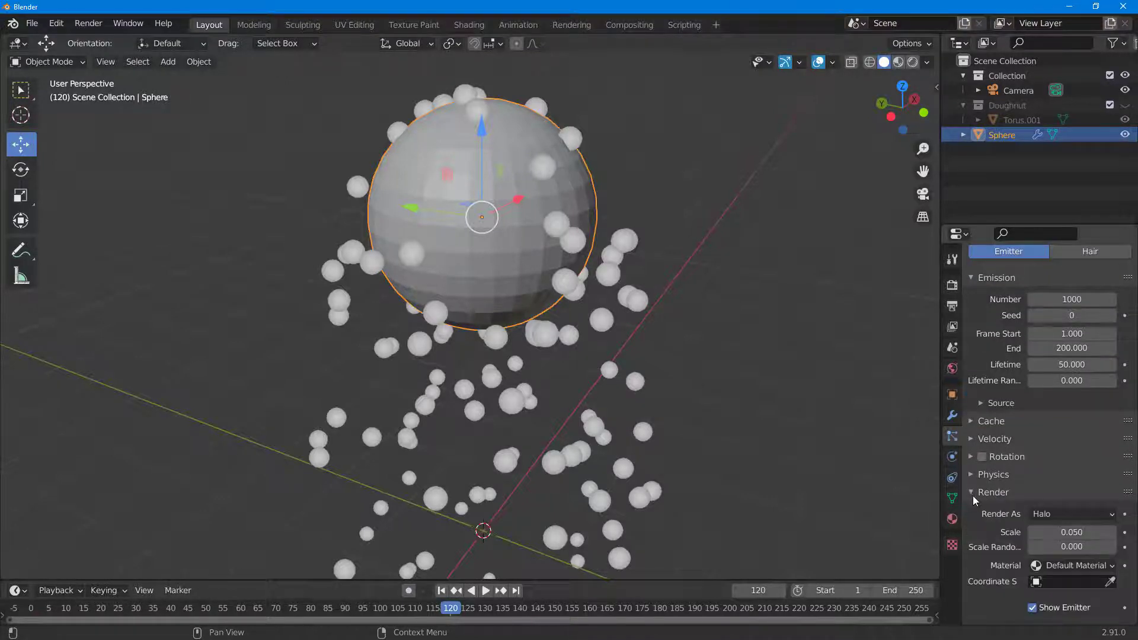
{"action": "scroll", "coordinate": [972, 496], "scroll_direction": "down", "scroll_amount": 2}
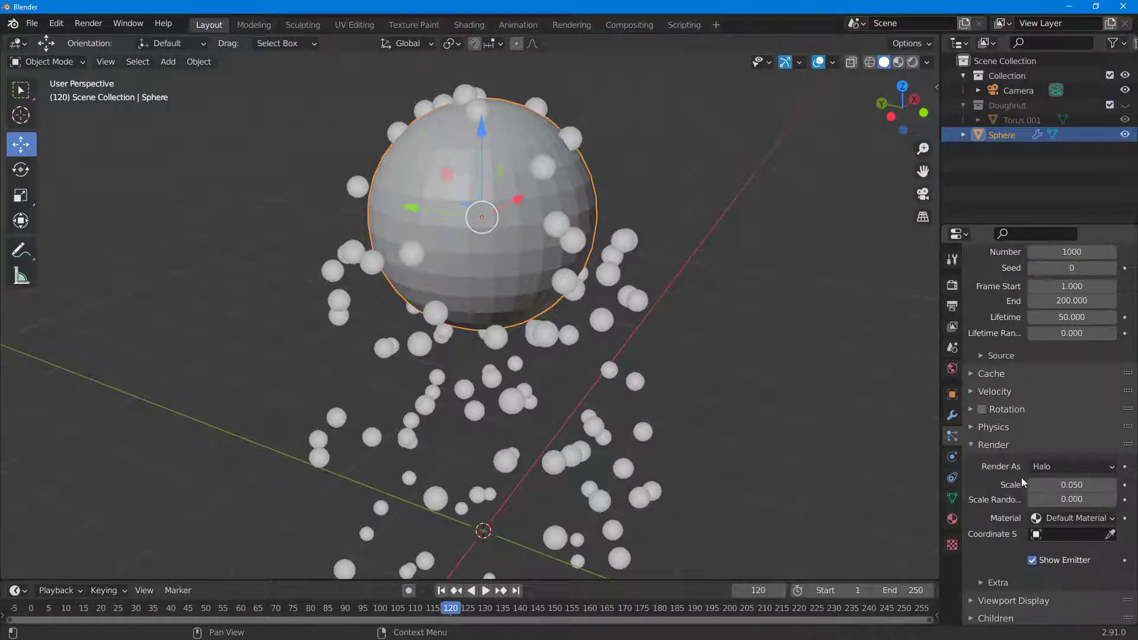
{"action": "left_click", "coordinate": [1069, 466]}
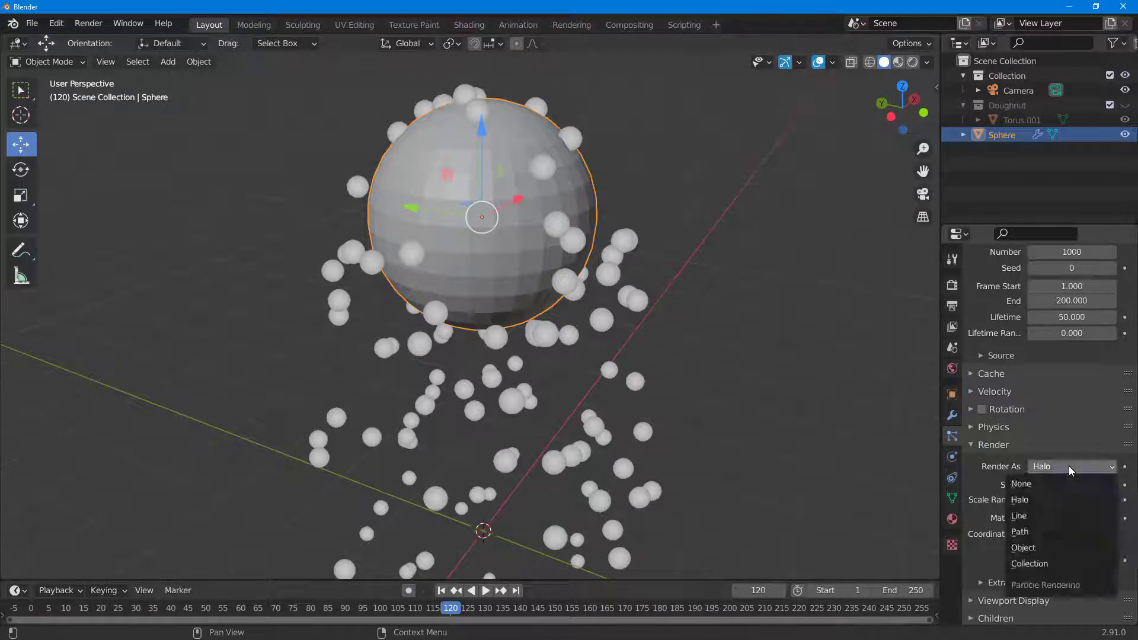
{"action": "left_click", "coordinate": [1039, 568]}
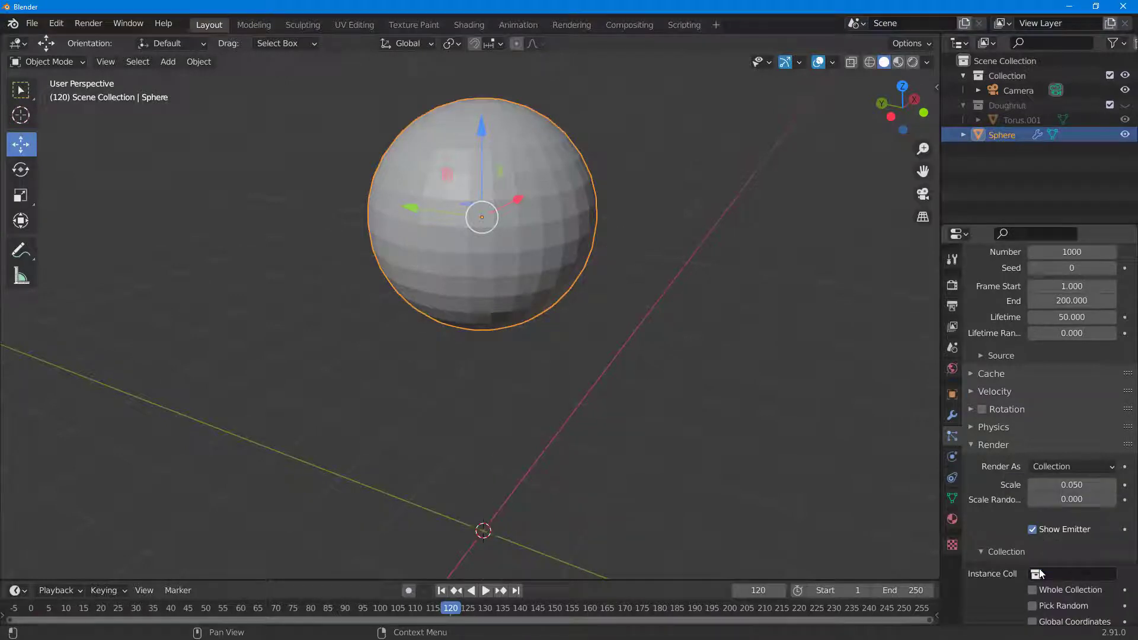
{"action": "scroll", "coordinate": [1026, 552], "scroll_direction": "down", "scroll_amount": 1}
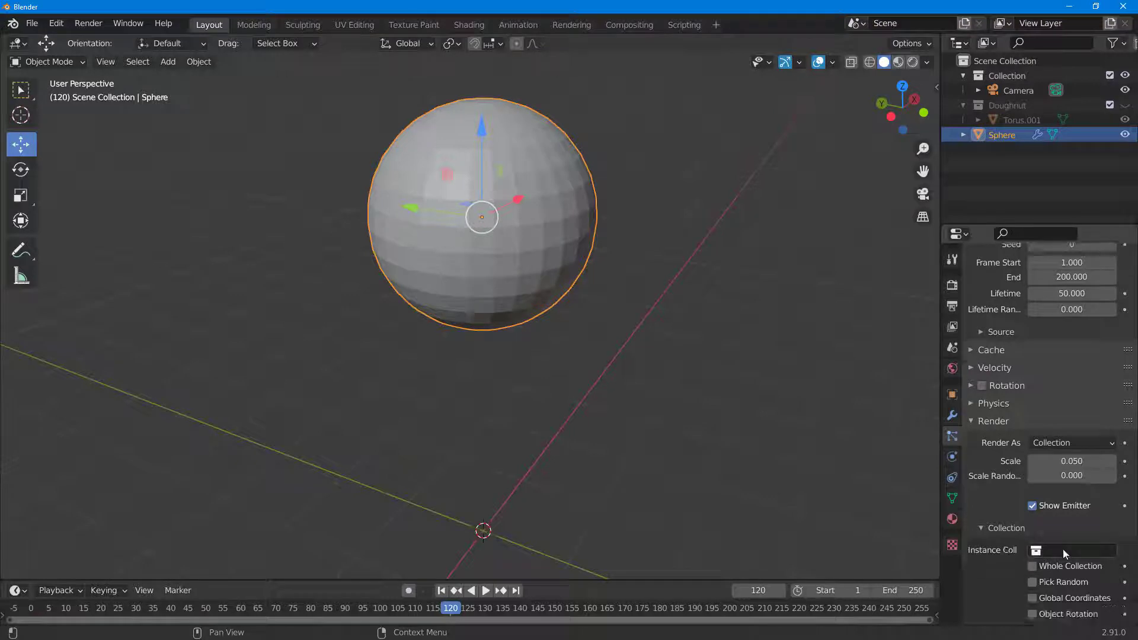
{"action": "left_click", "coordinate": [1085, 551]}
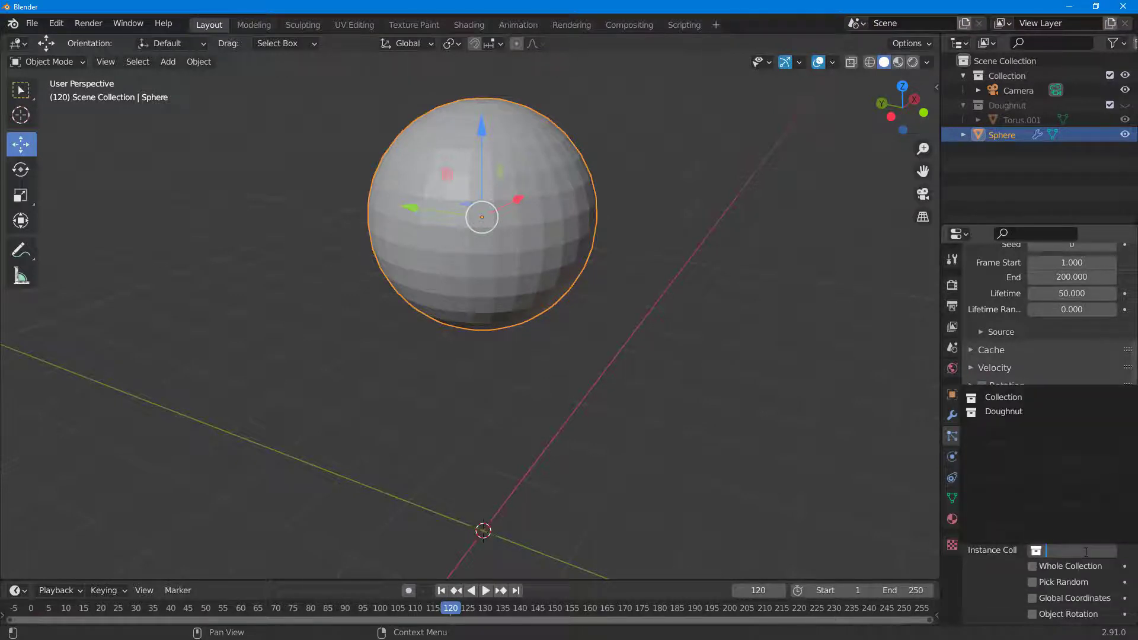
{"action": "left_click", "coordinate": [1004, 412]}
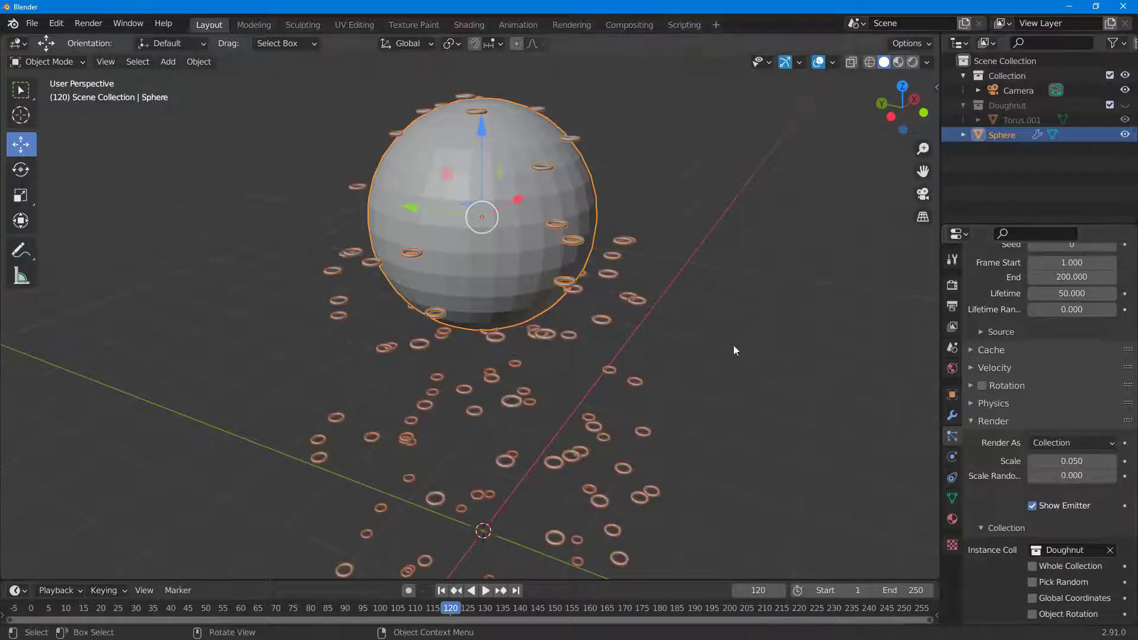
{"action": "left_click", "coordinate": [728, 411]}
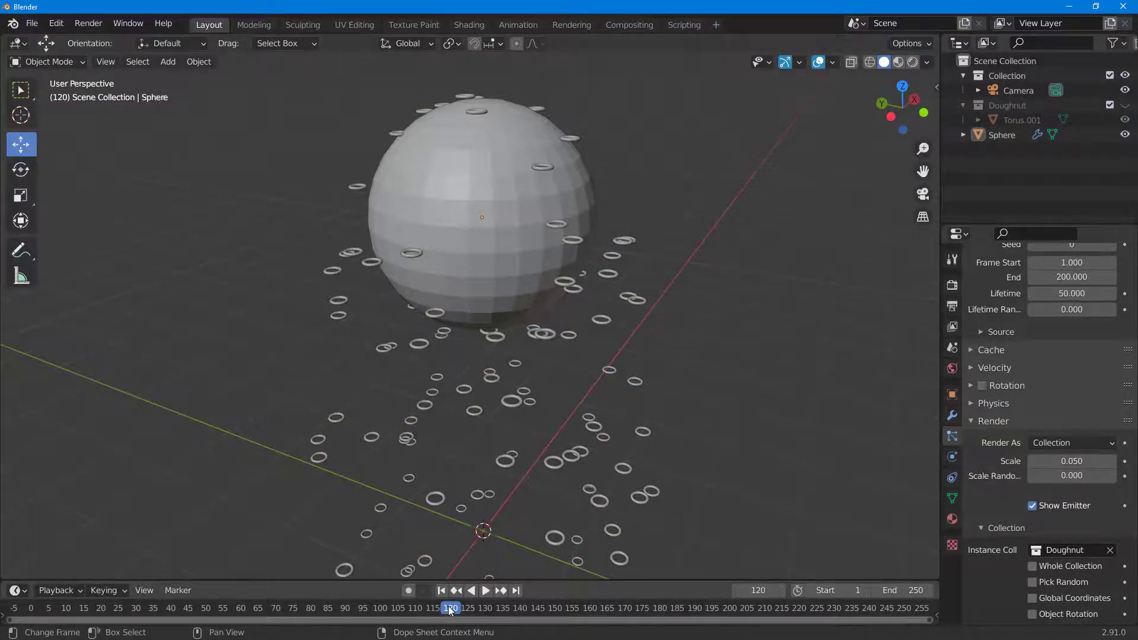
Play the animation from frame 0, then scrub back and pause at frame 101.
{"action": "left_click", "coordinate": [442, 590]}
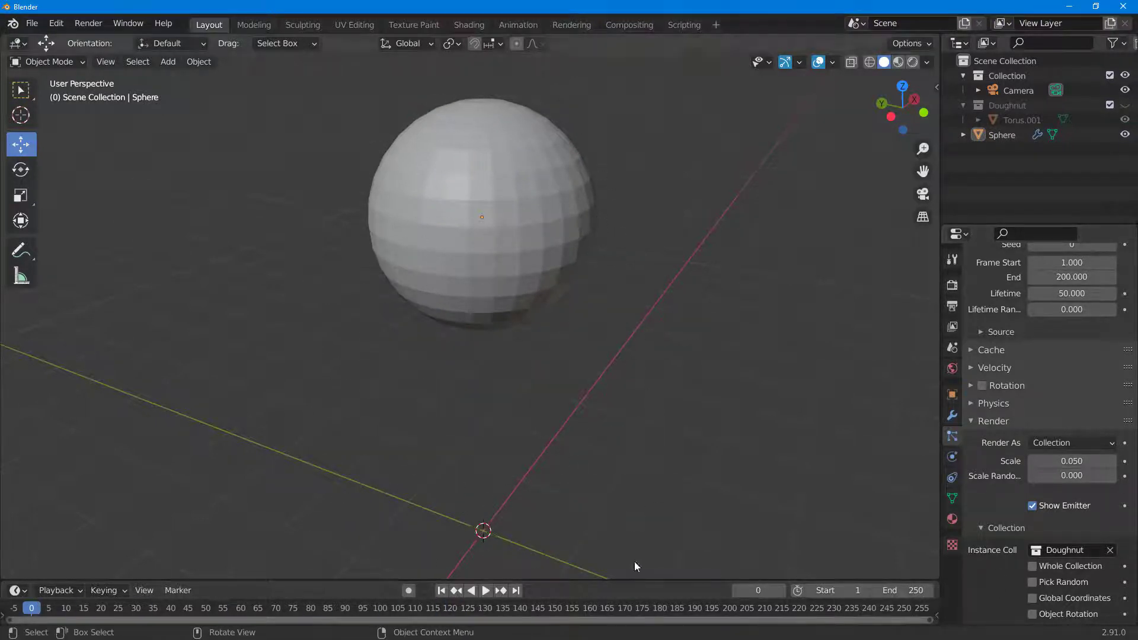
{"action": "left_click", "coordinate": [488, 589]}
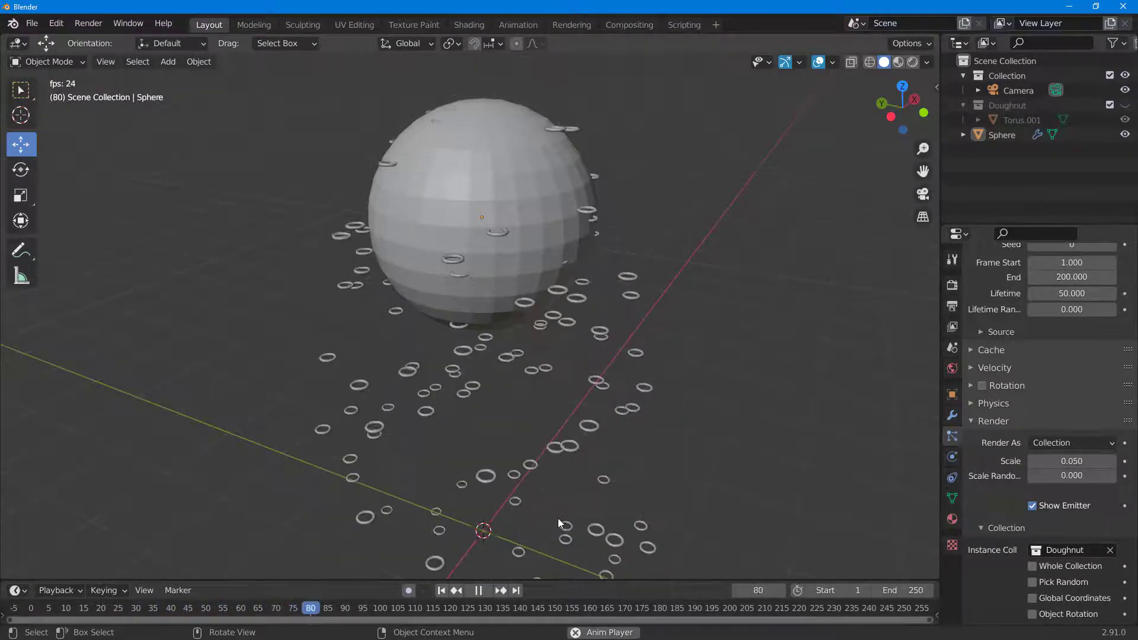
{"action": "left_click", "coordinate": [480, 590]}
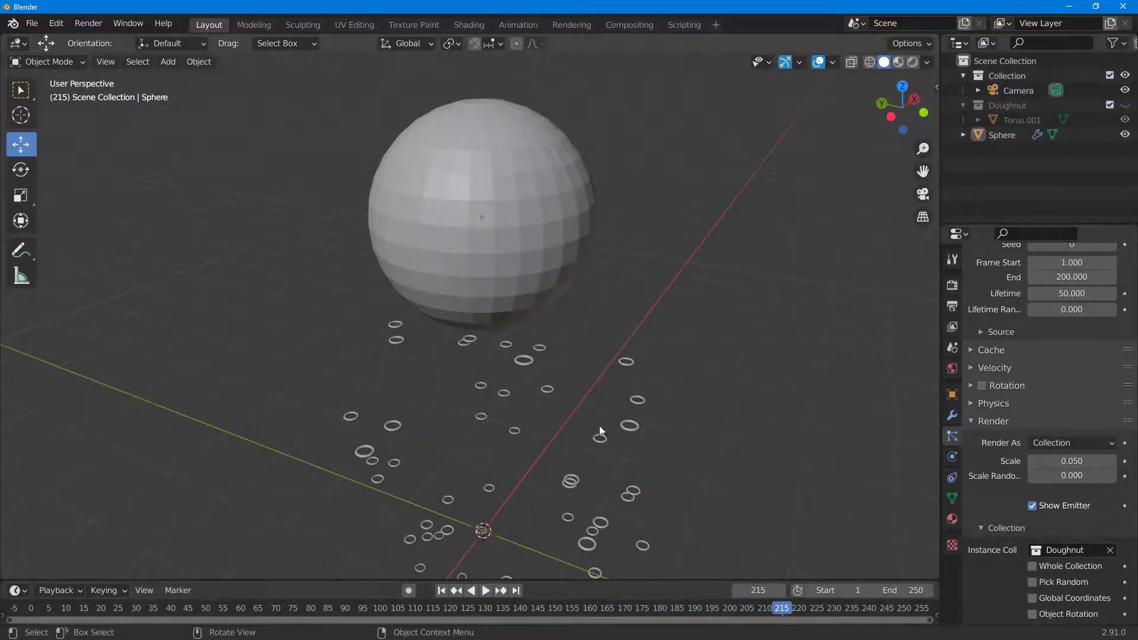
{"action": "left_click", "coordinate": [485, 591]}
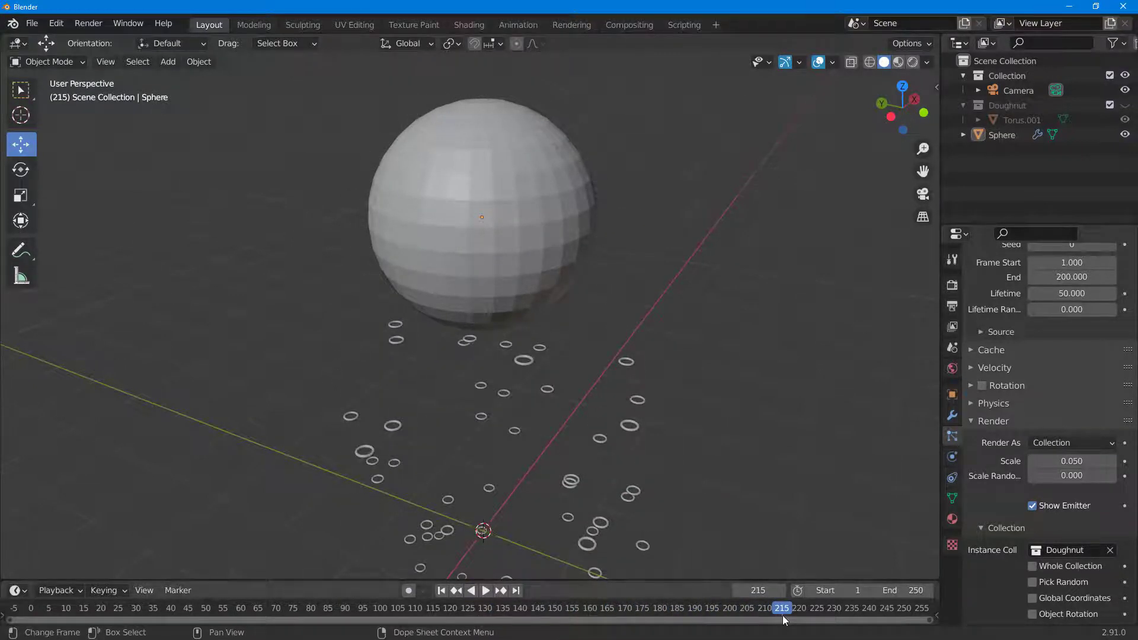
{"action": "left_click", "coordinate": [473, 610]}
{"action": "left_click_drag", "start_coordinate": [472, 608], "coordinate": [385, 608]}
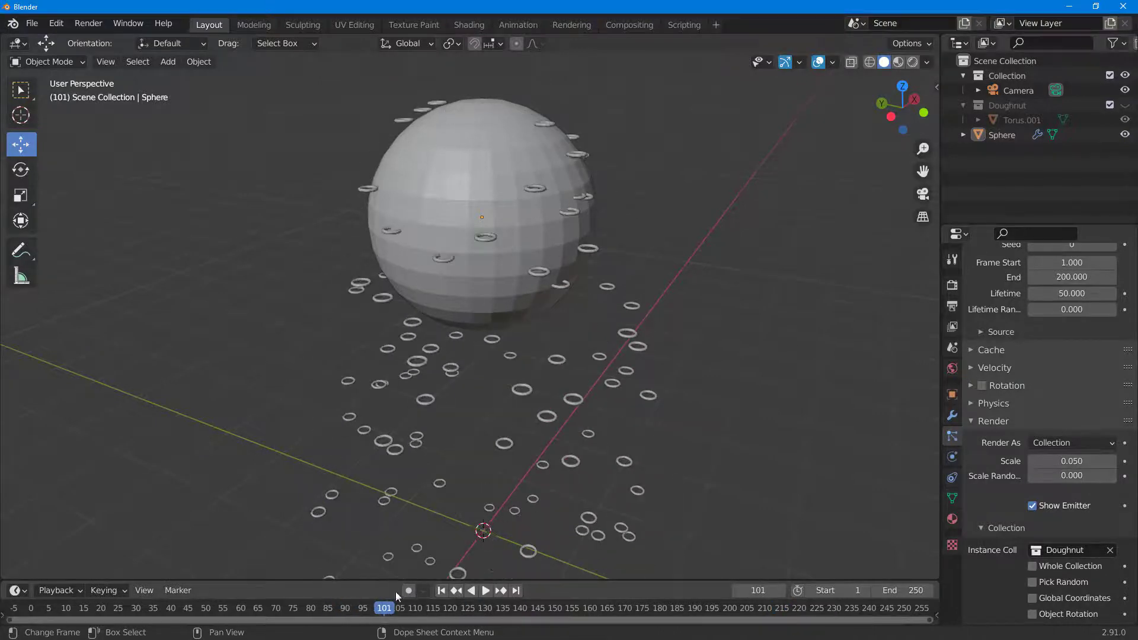
{"action": "key", "text": "space"}
{"action": "scroll", "coordinate": [539, 443], "scroll_direction": "up", "scroll_amount": 5}
{"action": "scroll", "coordinate": [658, 407], "scroll_direction": "down", "scroll_amount": 2}
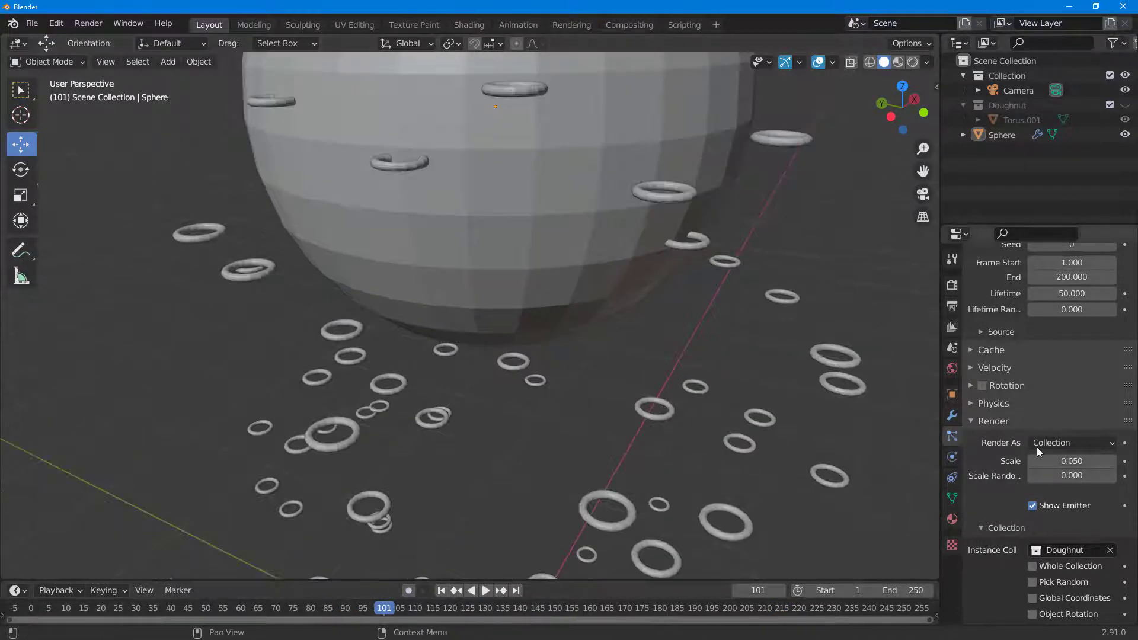
Enable particle rotation and set Randomize to 0.645.
{"action": "left_click", "coordinate": [972, 386]}
{"action": "left_click_drag", "start_coordinate": [1064, 423], "coordinate": [1106, 425]}
{"action": "key", "text": "space"}
{"action": "left_click_drag", "start_coordinate": [282, 616], "coordinate": [155, 609]}
Replay the animation from the start to watch the doughnuts tumble.
{"action": "key", "text": "shift+Left"}
{"action": "left_click", "coordinate": [487, 590]}
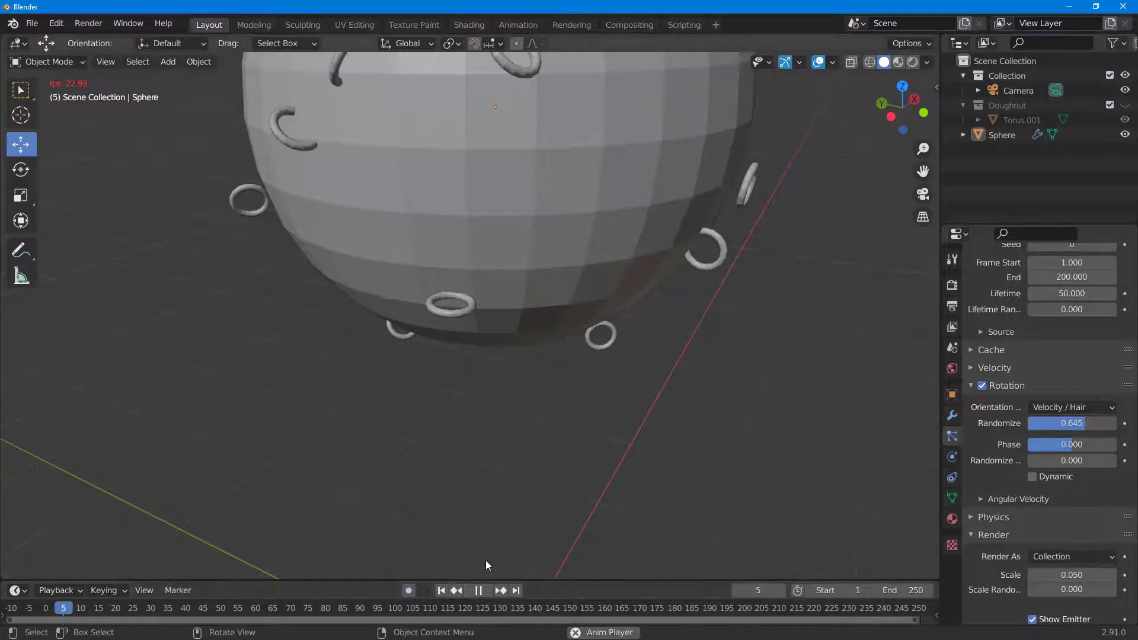
{"action": "scroll", "coordinate": [567, 388], "scroll_direction": "down", "scroll_amount": 5}
{"action": "scroll", "coordinate": [567, 389], "scroll_direction": "up", "scroll_amount": 5}
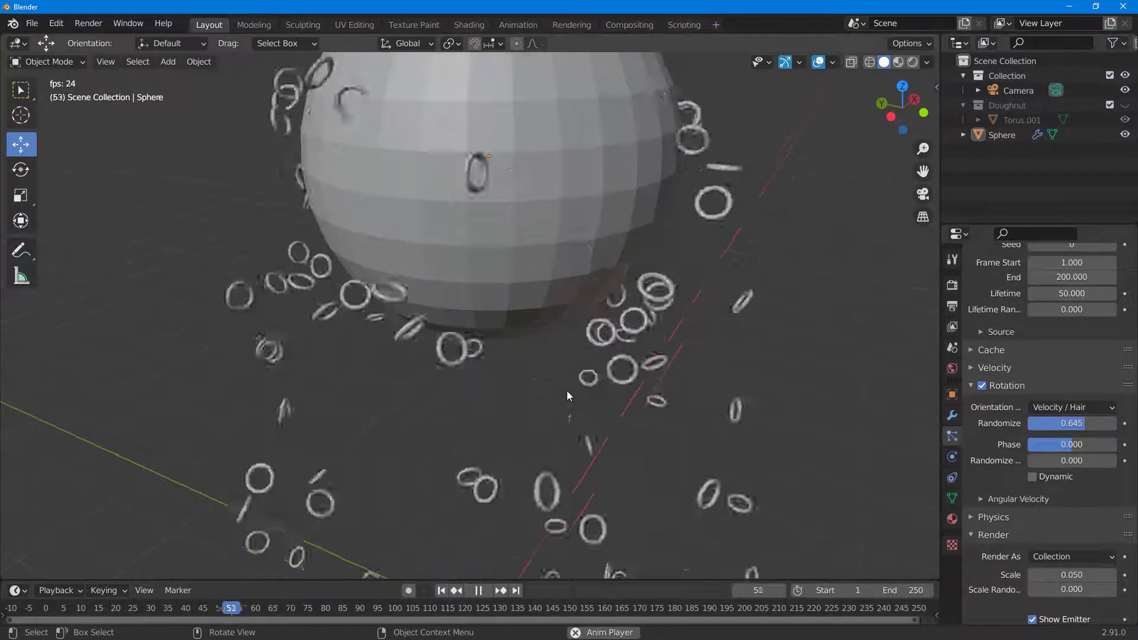
{"action": "scroll", "coordinate": [566, 391], "scroll_direction": "down", "scroll_amount": 1}
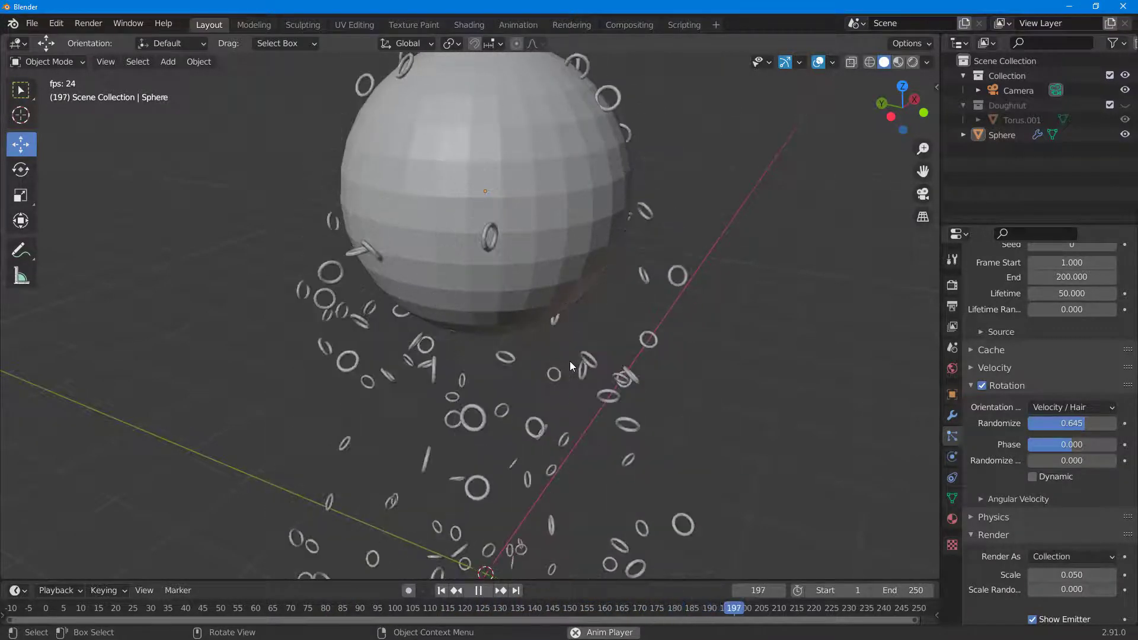
{"action": "scroll", "coordinate": [570, 361], "scroll_direction": "down", "scroll_amount": 4}
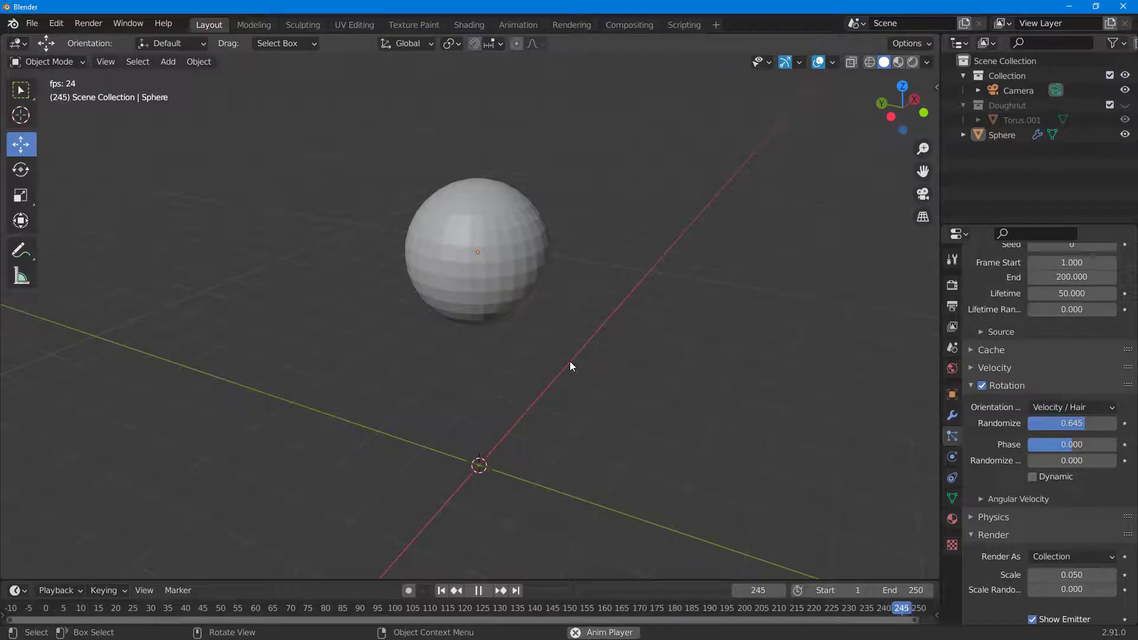